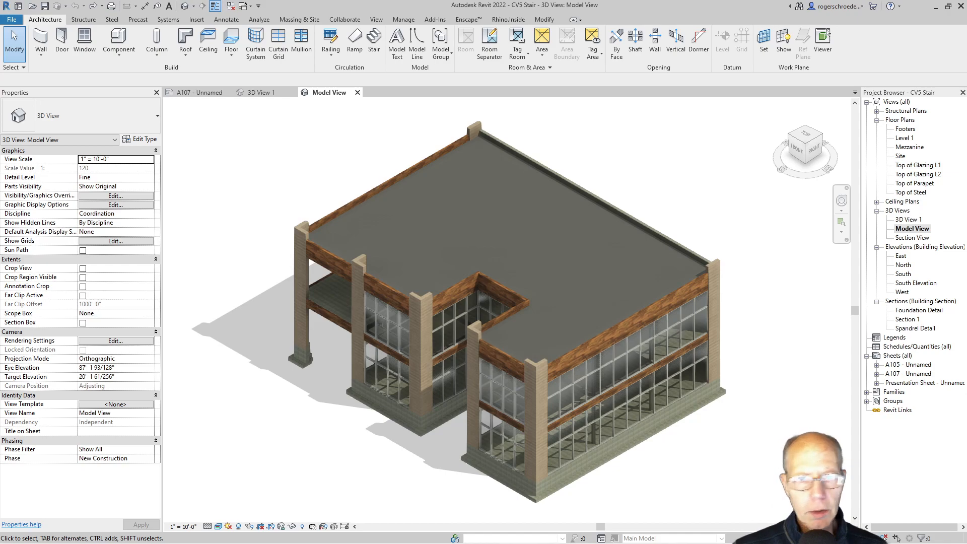
Check the Level 1 floor plan, return to Model View, and duplicate that 3D view without detailing.
{"action": "double_click", "coordinate": [905, 140]}
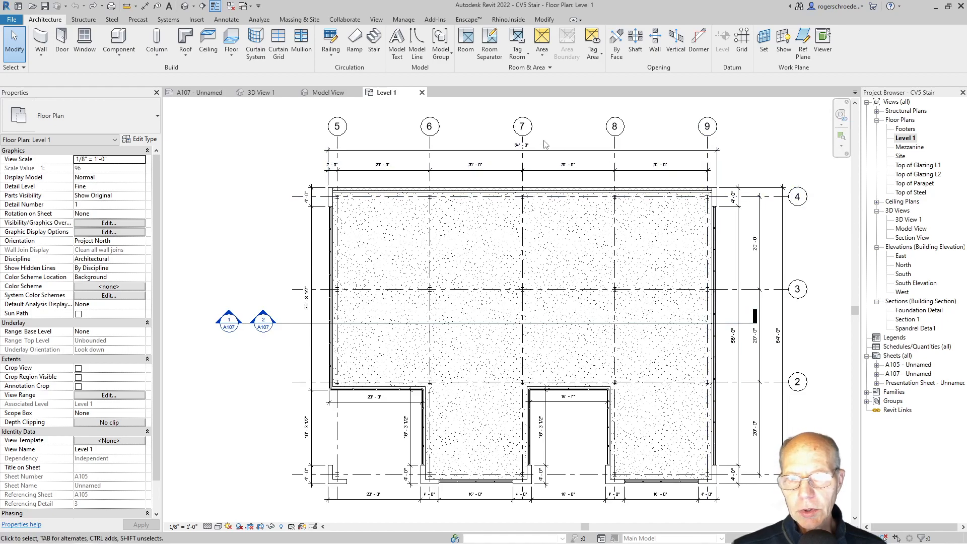
{"action": "left_click", "coordinate": [327, 93]}
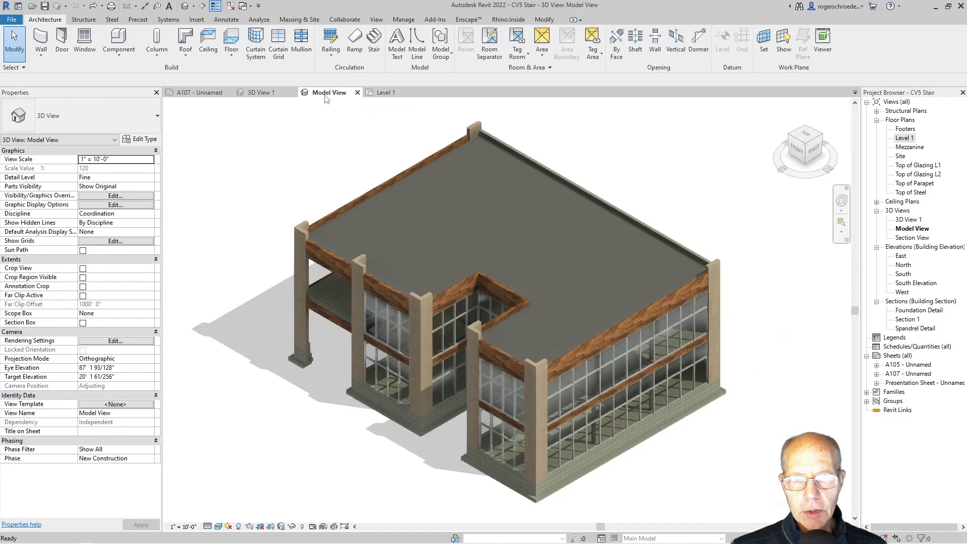
{"action": "right_click", "coordinate": [905, 231]}
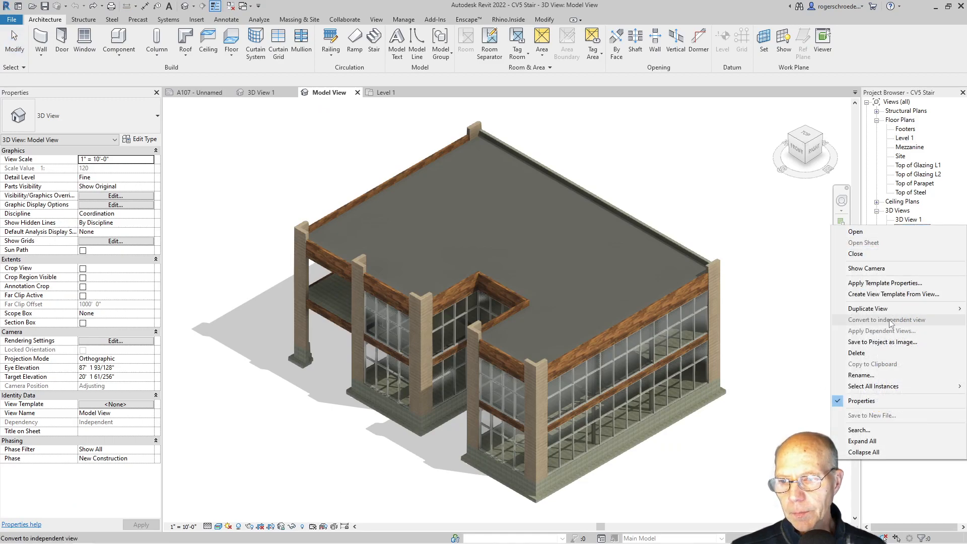
{"action": "mouse_move", "coordinate": [883, 311]}
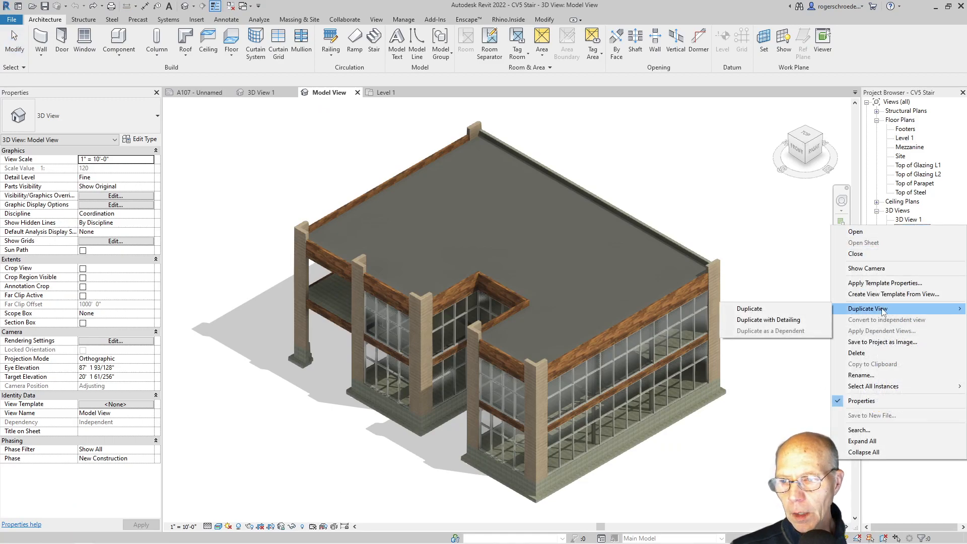
{"action": "left_click", "coordinate": [778, 309]}
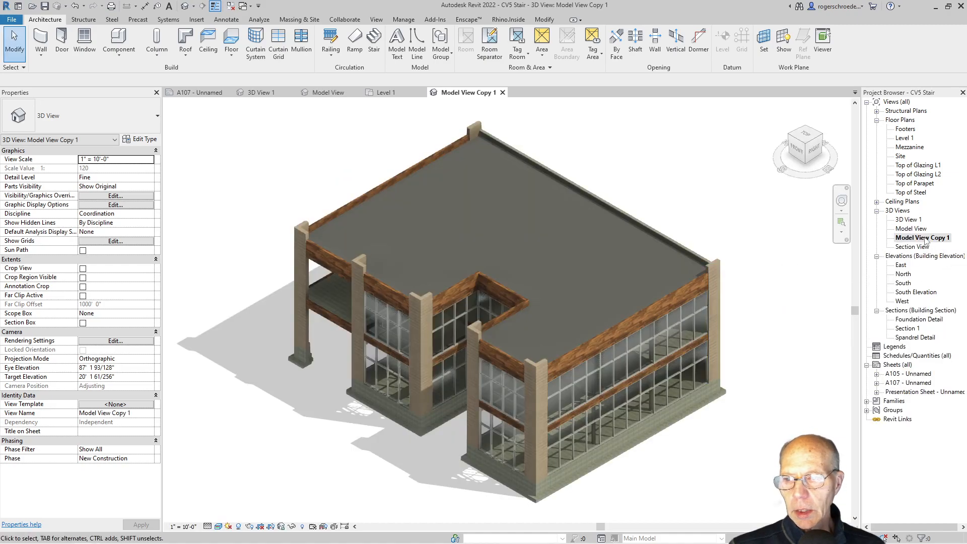
Rename the duplicated 3D view as Stair Working.
{"action": "right_click", "coordinate": [925, 239]}
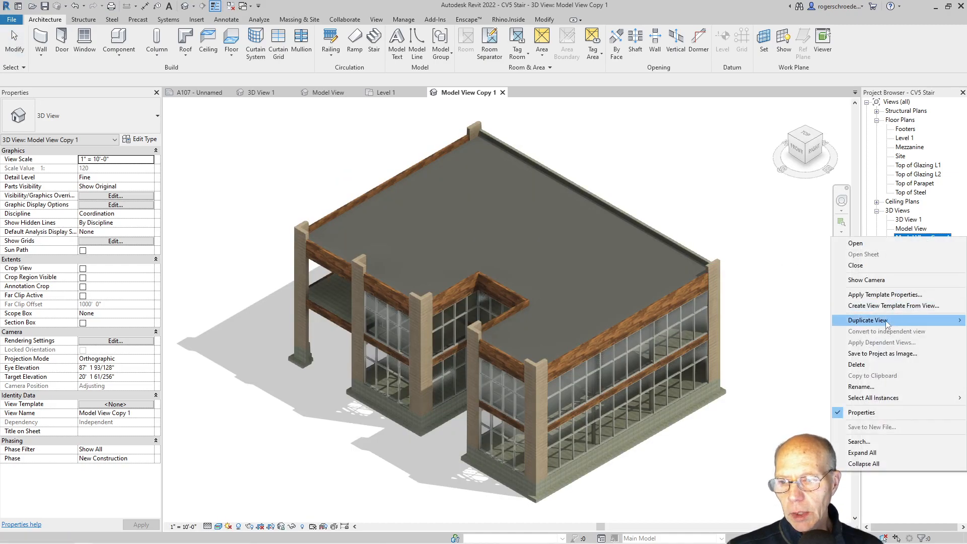
{"action": "left_click", "coordinate": [867, 388]}
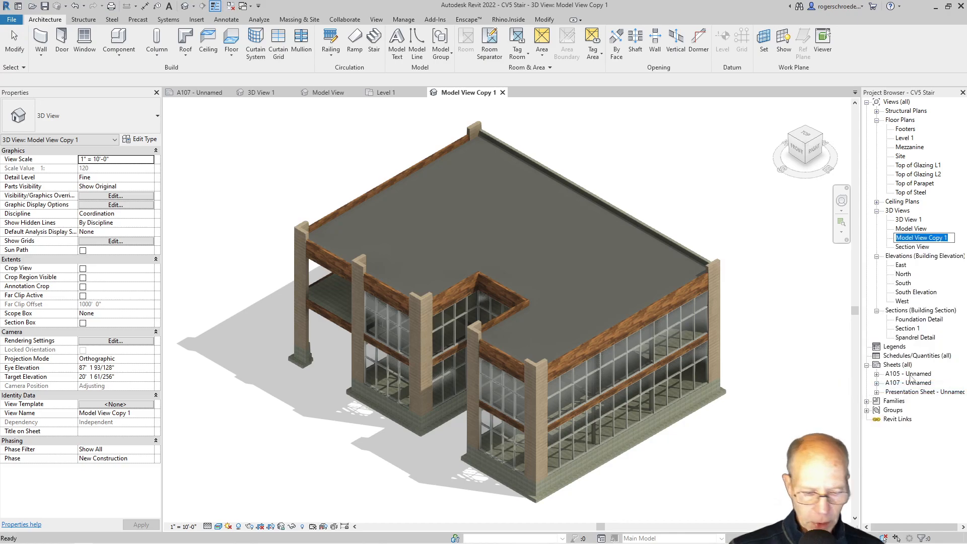
{"action": "type", "text": "Stai"}
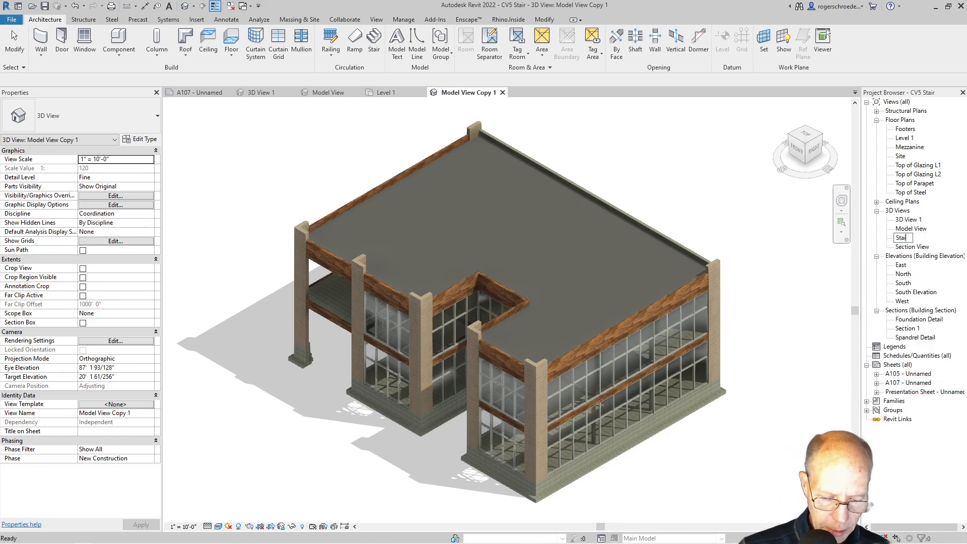
{"action": "type", "text": "r Working"}
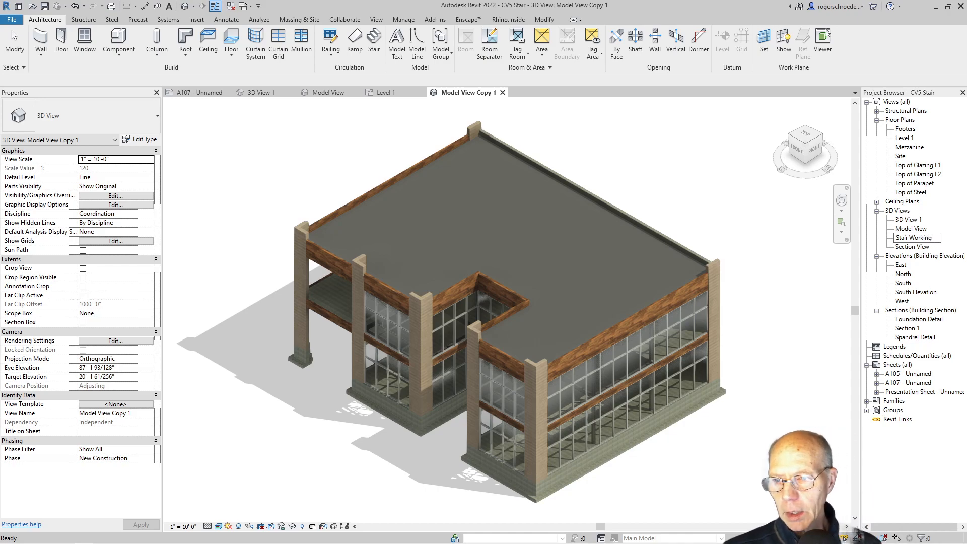
{"action": "key", "text": "Return"}
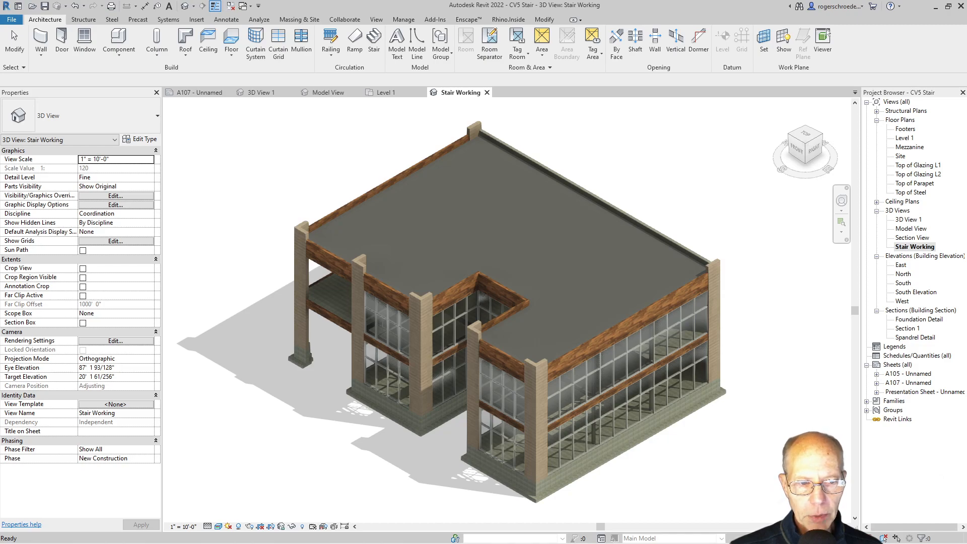
Enable the section box in the Stair Working view and lower its top face below the roof to expose the mezzanine.
{"action": "left_click", "coordinate": [82, 323]}
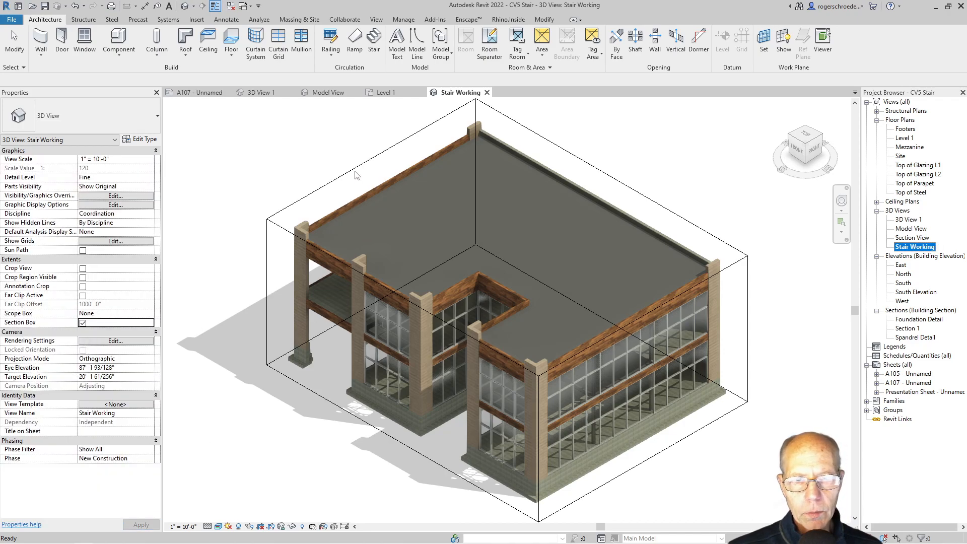
{"action": "left_click", "coordinate": [414, 141]}
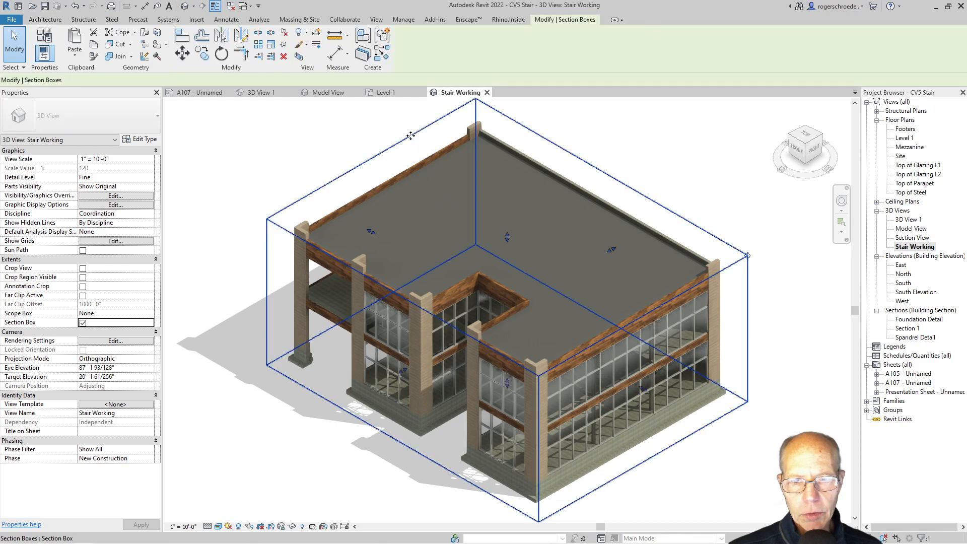
{"action": "left_click_drag", "start_coordinate": [507, 238], "coordinate": [507, 273]}
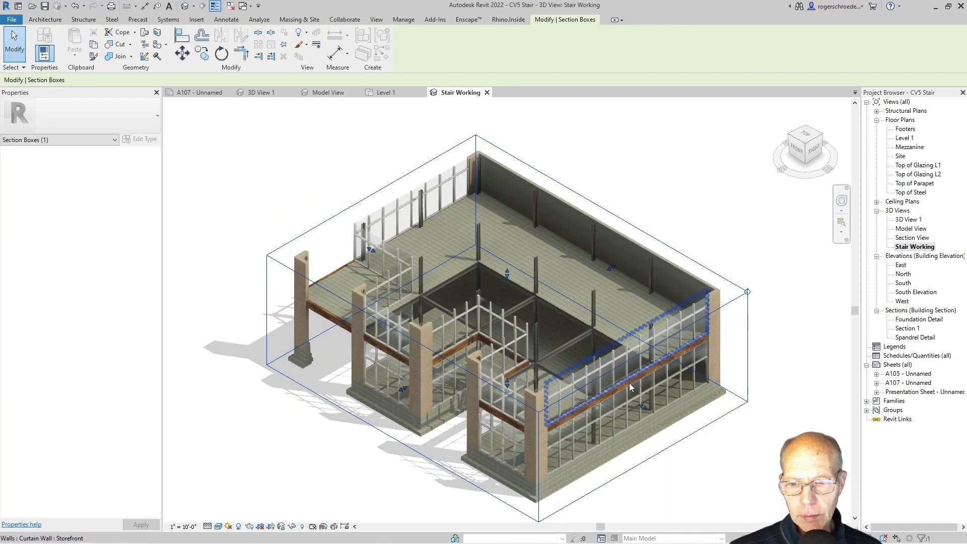
Move the section box's right and front faces inward to isolate the northwest bays around the mezzanine floor opening.
{"action": "left_click_drag", "start_coordinate": [642, 407], "coordinate": [525, 298]}
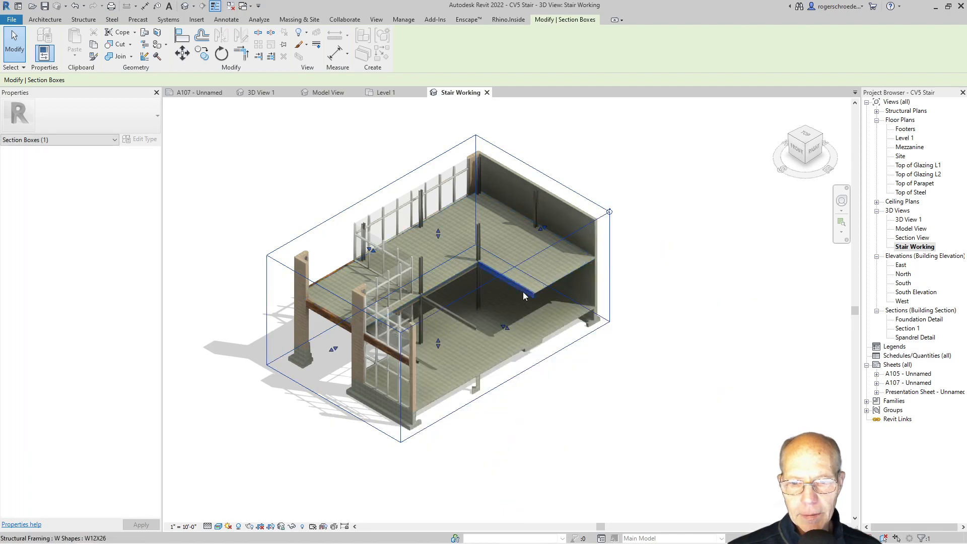
{"action": "left_click_drag", "start_coordinate": [507, 330], "coordinate": [514, 333]}
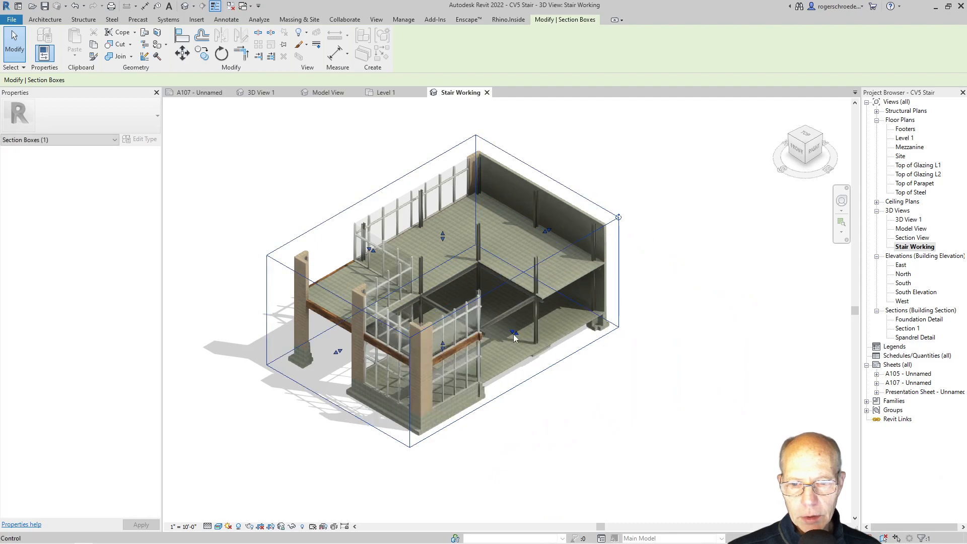
{"action": "left_click_drag", "start_coordinate": [339, 352], "coordinate": [404, 314]}
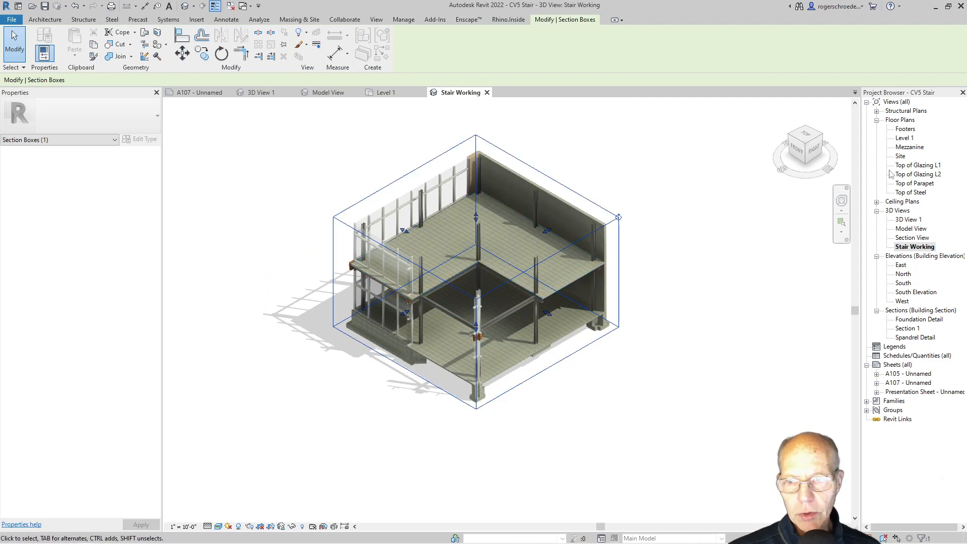
Orient the Stair Working view to the top with north facing up.
{"action": "left_click", "coordinate": [807, 139]}
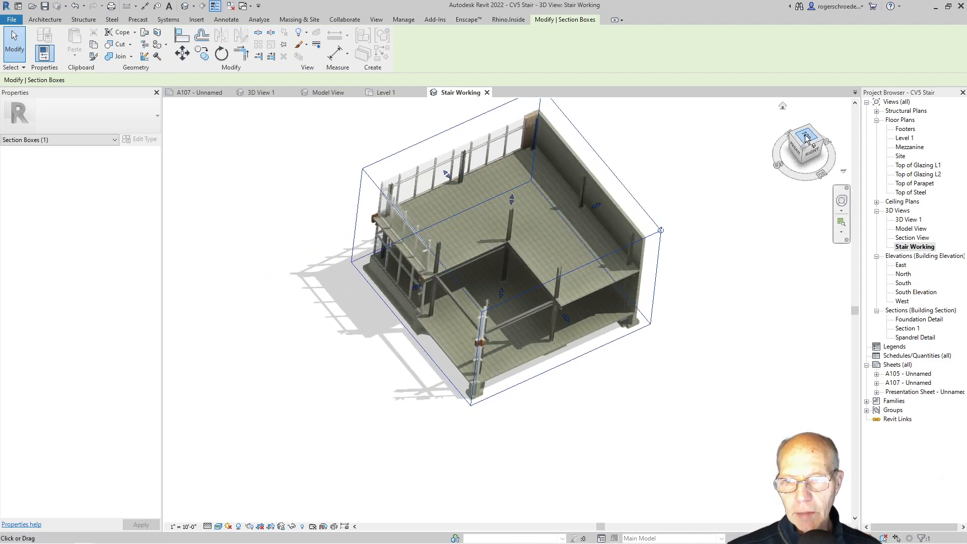
{"action": "left_click", "coordinate": [834, 127]}
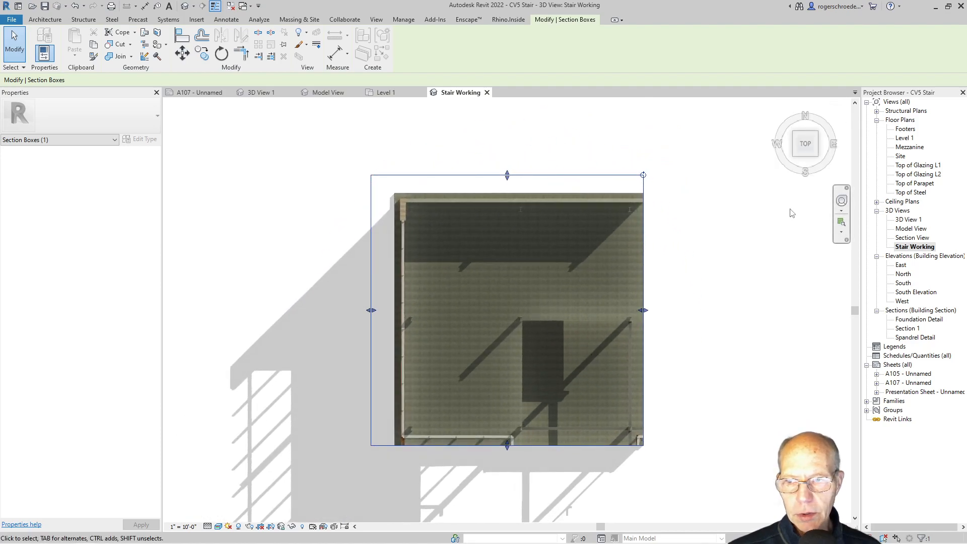
{"action": "scroll", "coordinate": [571, 403], "scroll_direction": "up", "scroll_amount": 1}
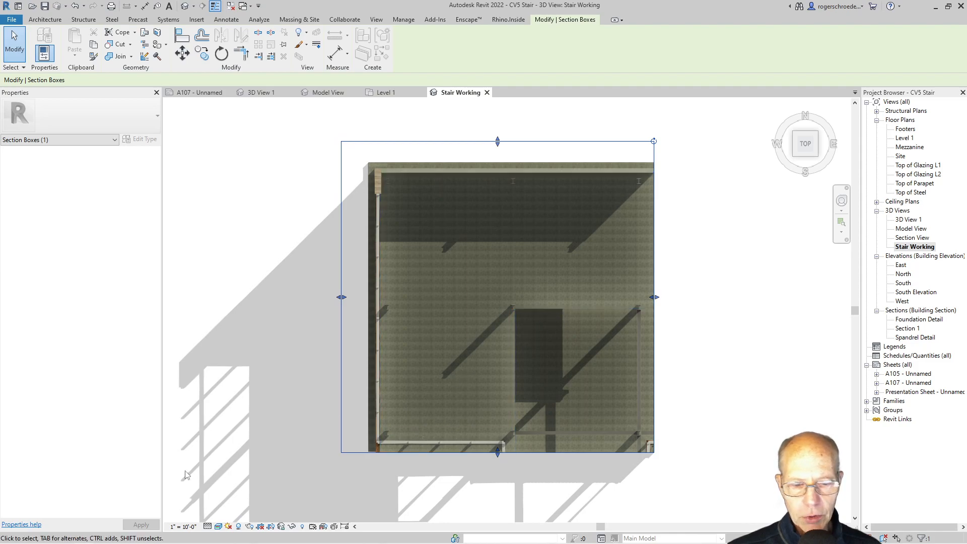
Change the view's graphic display options to show edges and turn off cast shadows and ambient shadows.
{"action": "left_click", "coordinate": [218, 526]}
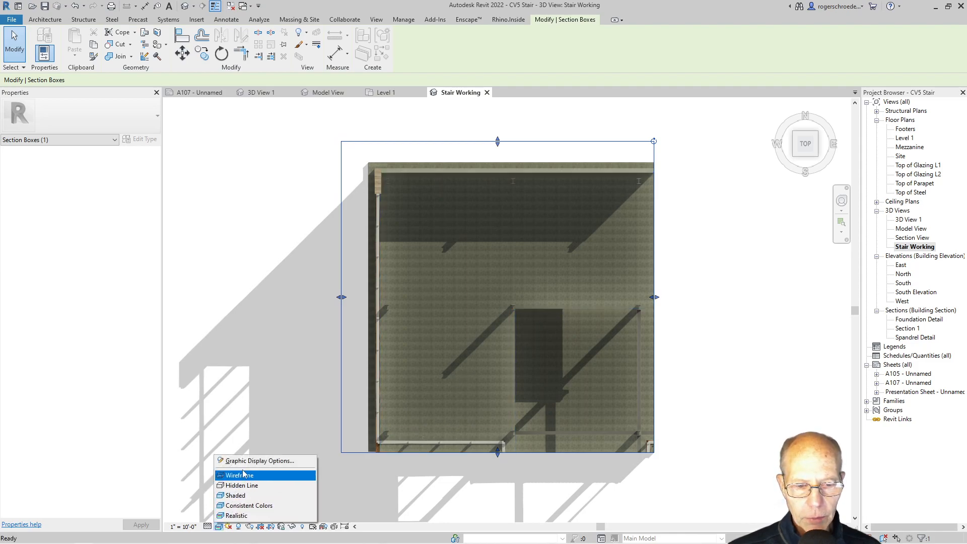
{"action": "left_click", "coordinate": [255, 460]}
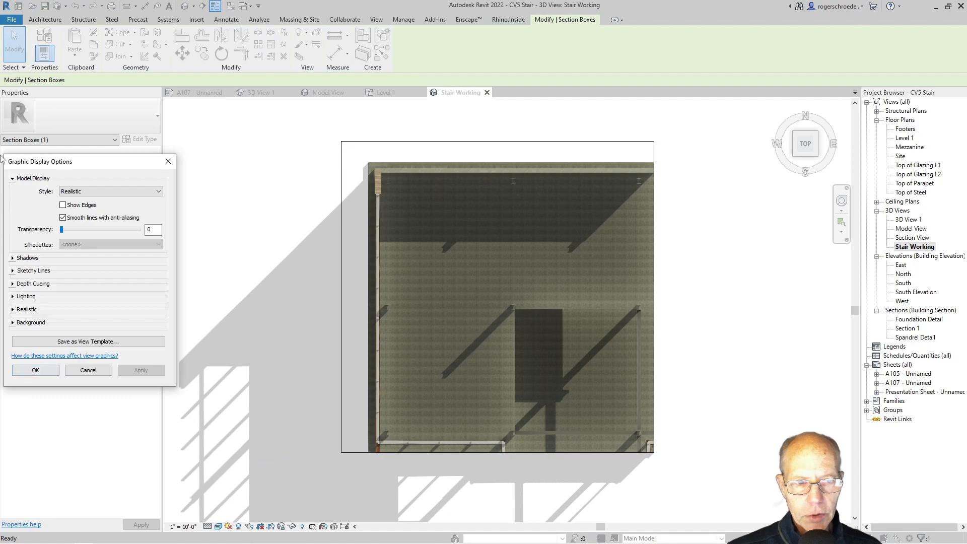
{"action": "left_click", "coordinate": [63, 205]}
{"action": "left_click", "coordinate": [12, 258]}
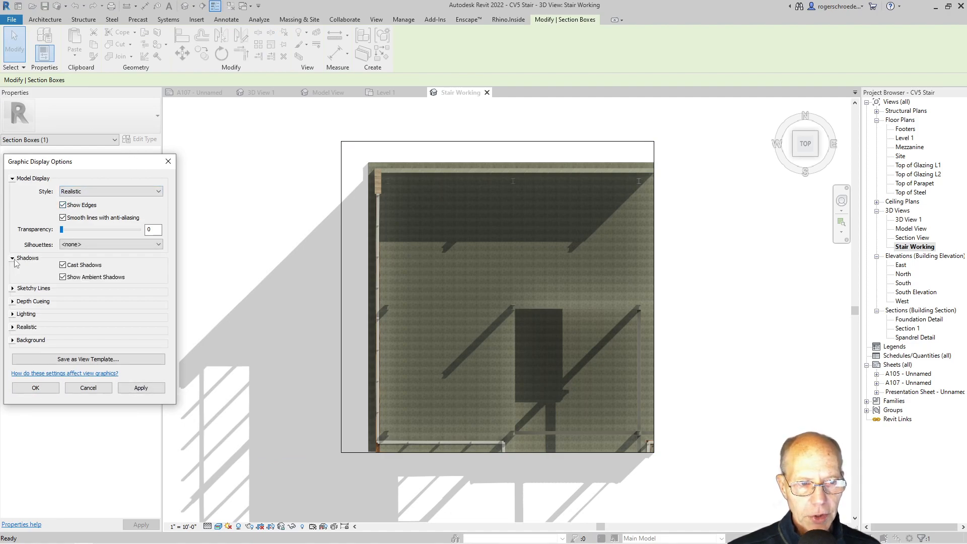
{"action": "left_click", "coordinate": [63, 278]}
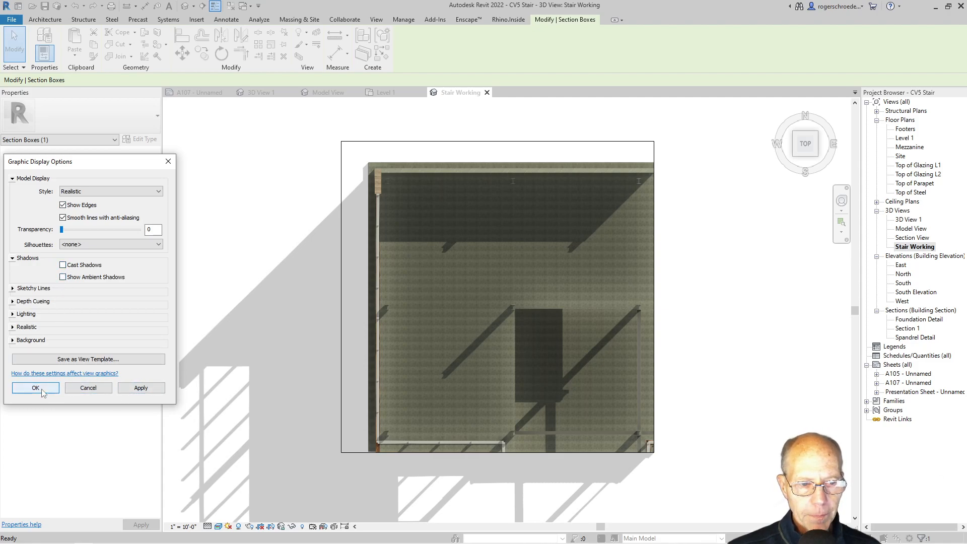
{"action": "left_click", "coordinate": [55, 388]}
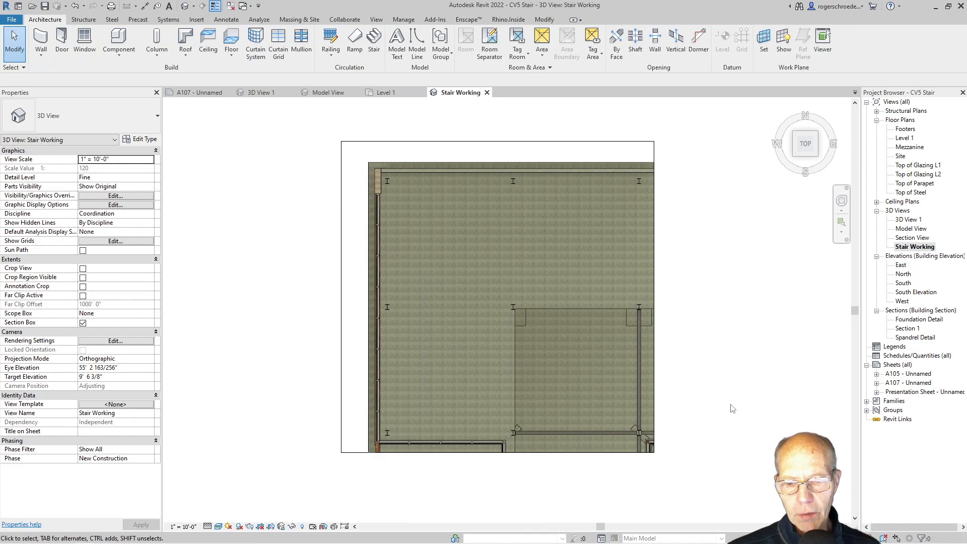
Start an Assembled Stair with base level Level 1, top level Mezzanine and an actual run width of 4' 0".
{"action": "scroll", "coordinate": [726, 401], "scroll_direction": "up", "scroll_amount": 2}
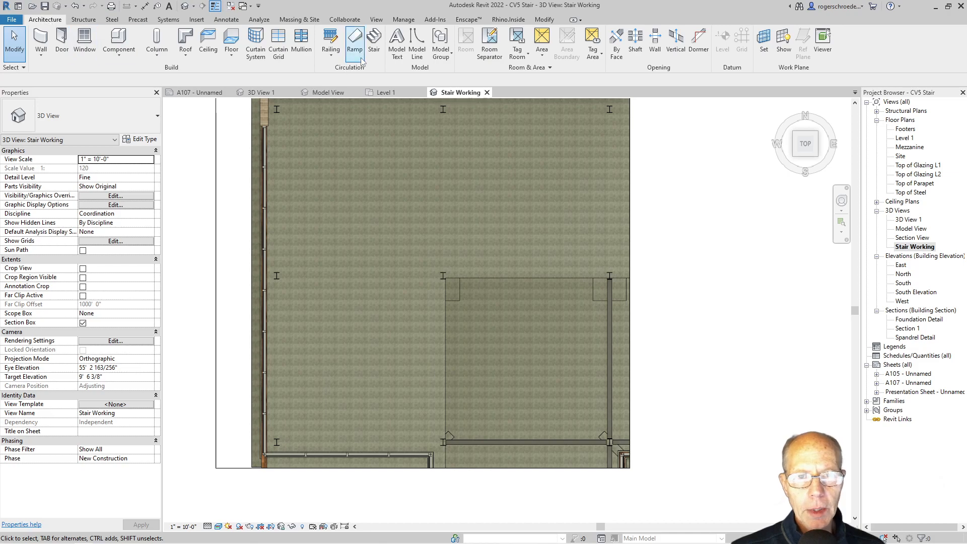
{"action": "left_click", "coordinate": [369, 41]}
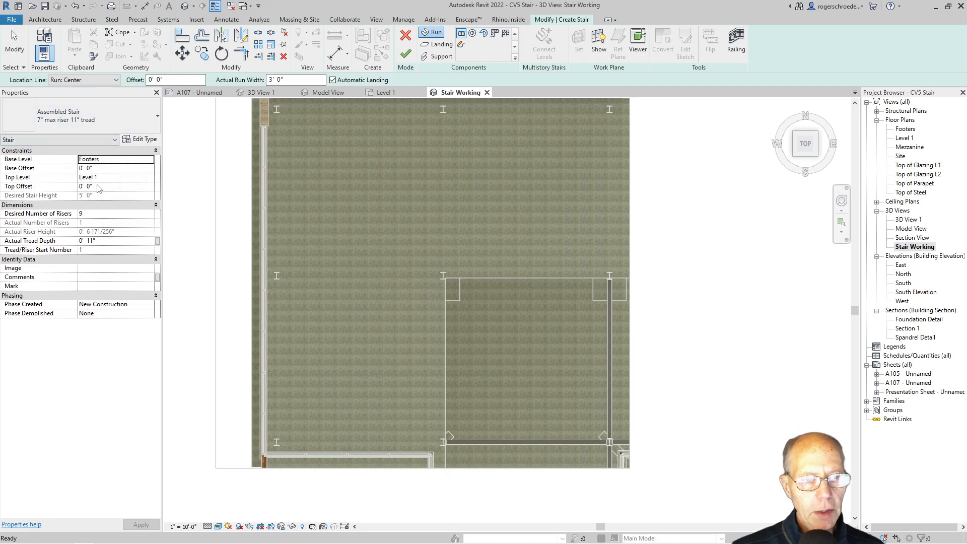
{"action": "left_click", "coordinate": [150, 161]}
{"action": "left_click", "coordinate": [126, 176]}
{"action": "left_click", "coordinate": [139, 178]}
{"action": "left_click", "coordinate": [150, 178]}
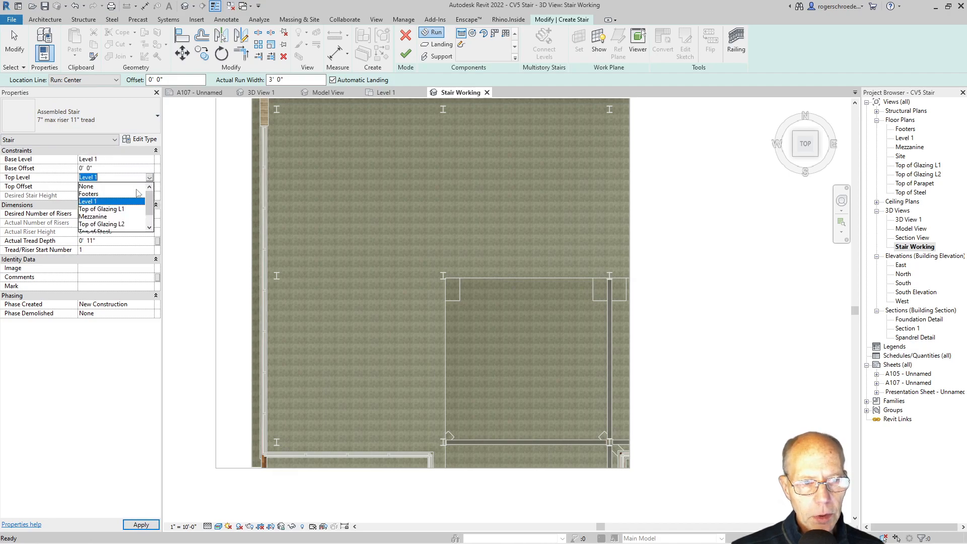
{"action": "left_click", "coordinate": [119, 222]}
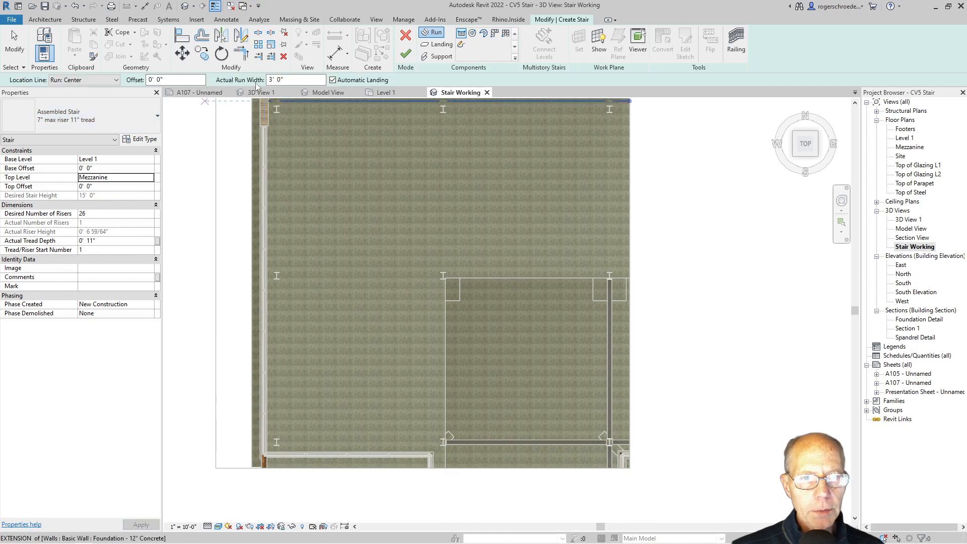
{"action": "double_click", "coordinate": [273, 79]}
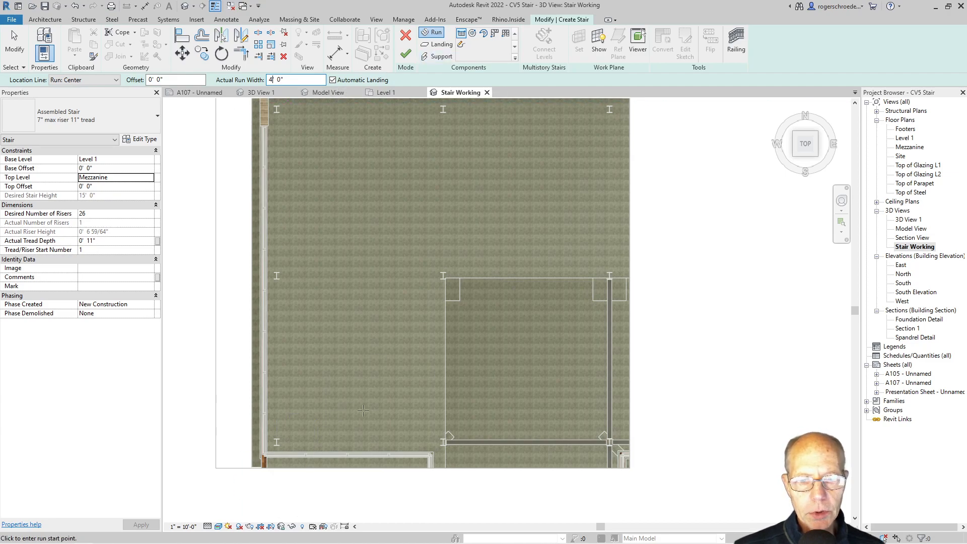
Sketch a U-shaped stair of two parallel 13-riser runs from the opening's west edge, starting the second run 10' from the south beam.
{"action": "scroll", "coordinate": [474, 428], "scroll_direction": "up", "scroll_amount": 3}
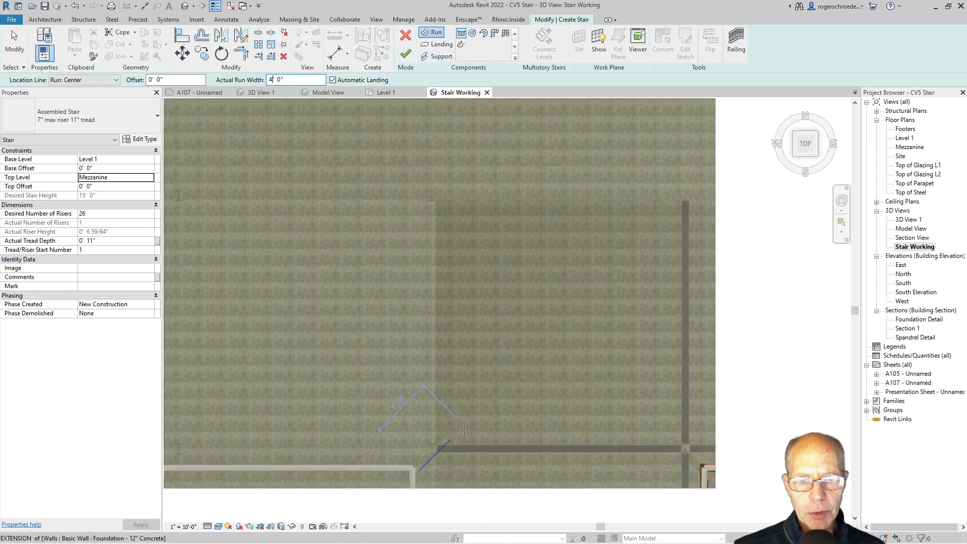
{"action": "middle_click_drag", "start_coordinate": [456, 454], "coordinate": [472, 381]}
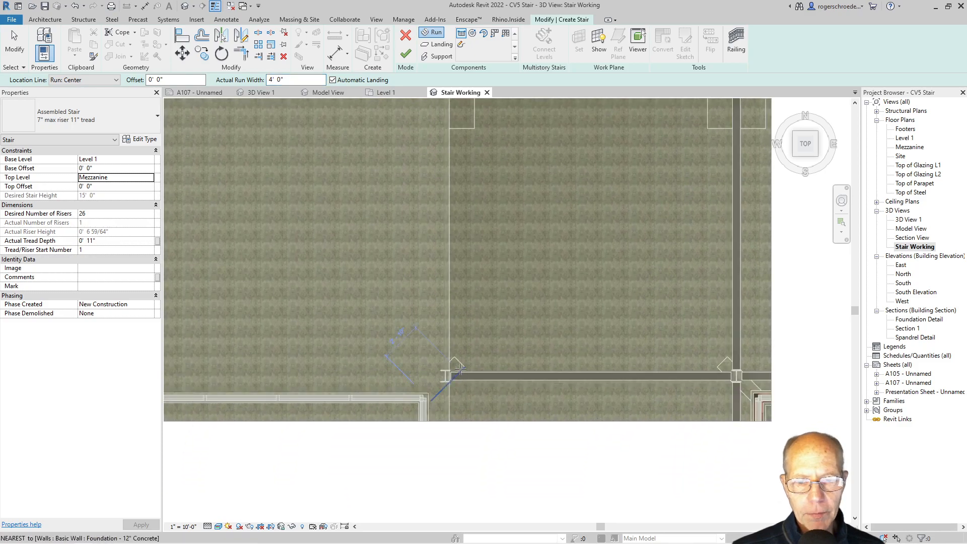
{"action": "left_click", "coordinate": [449, 319]}
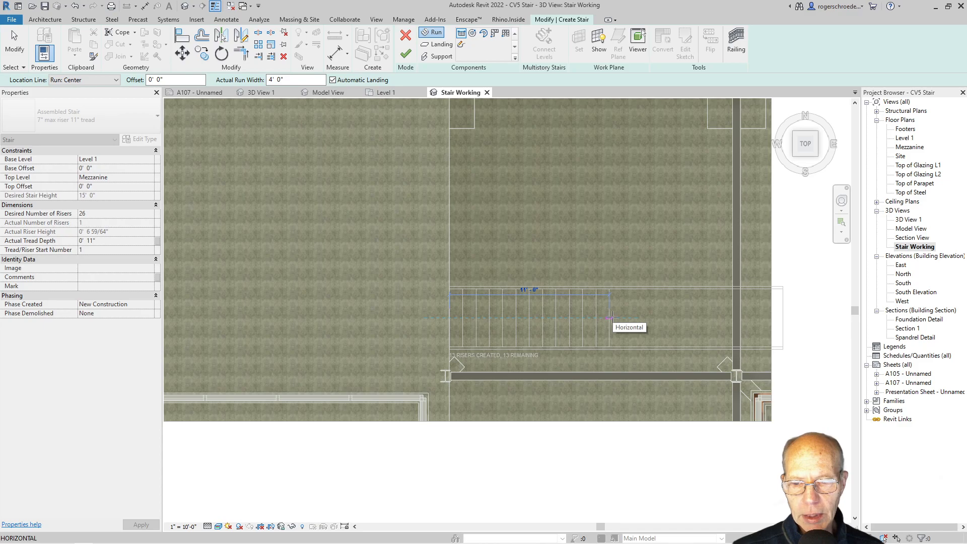
{"action": "left_click", "coordinate": [611, 318]}
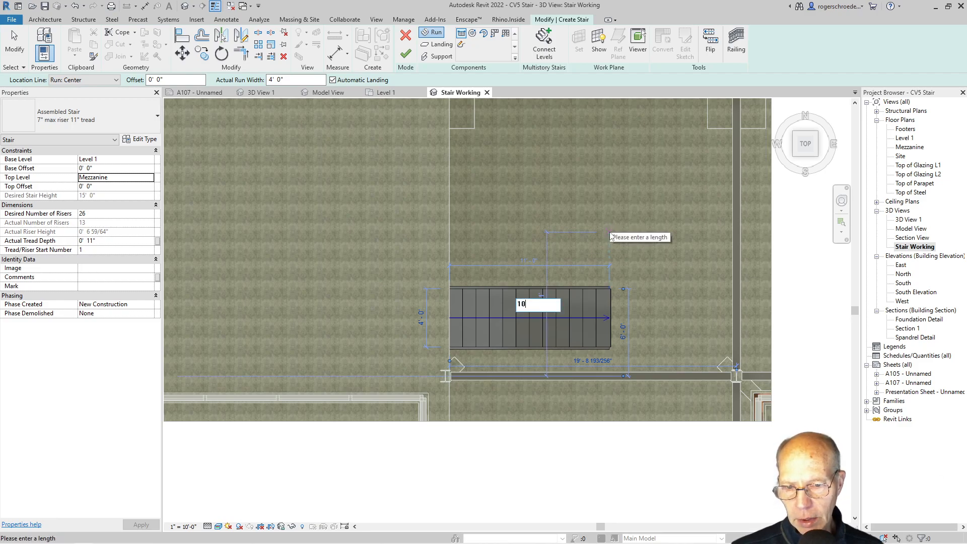
{"action": "left_click", "coordinate": [610, 232]}
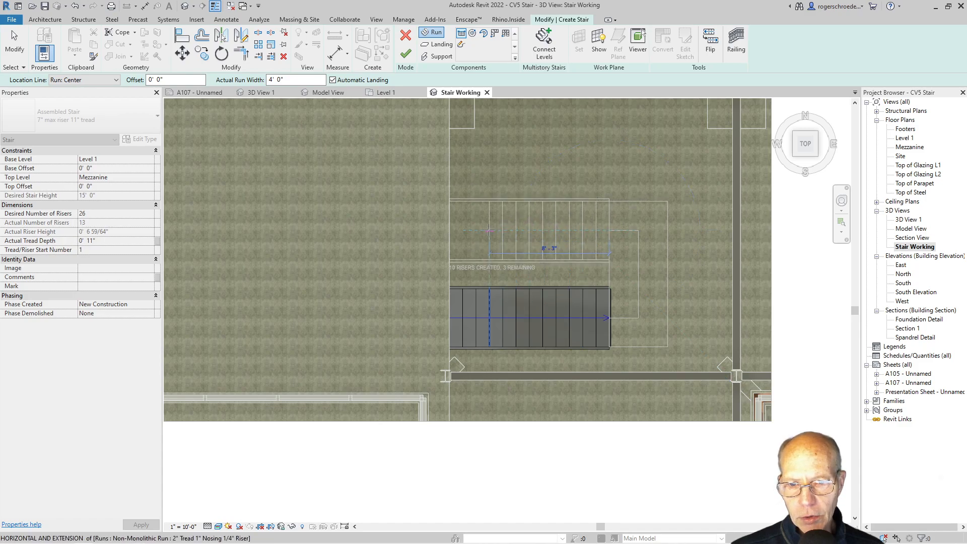
{"action": "left_click", "coordinate": [450, 231]}
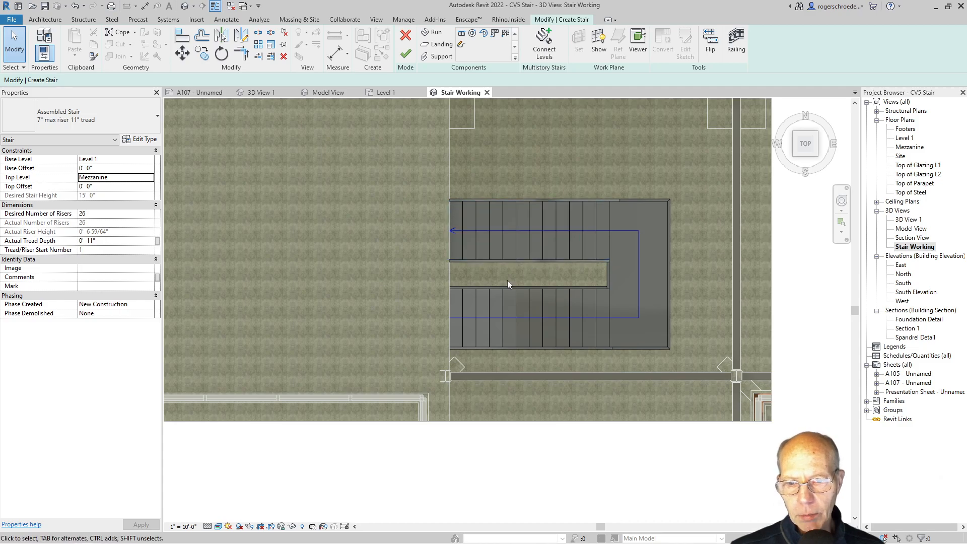
Orient the Stair Working view to the top-front-right isometric and finish the stair sketch.
{"action": "left_click", "coordinate": [490, 245]}
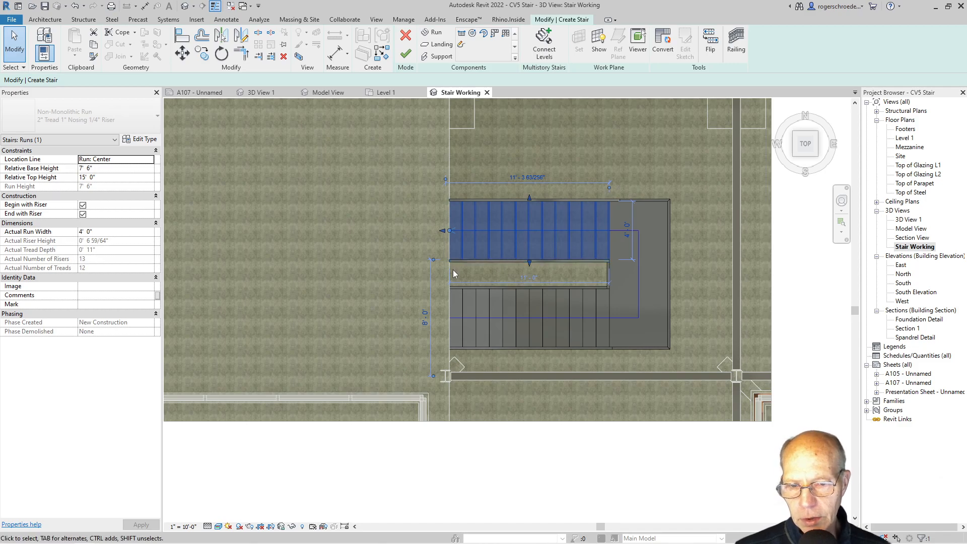
{"action": "left_click", "coordinate": [556, 159]}
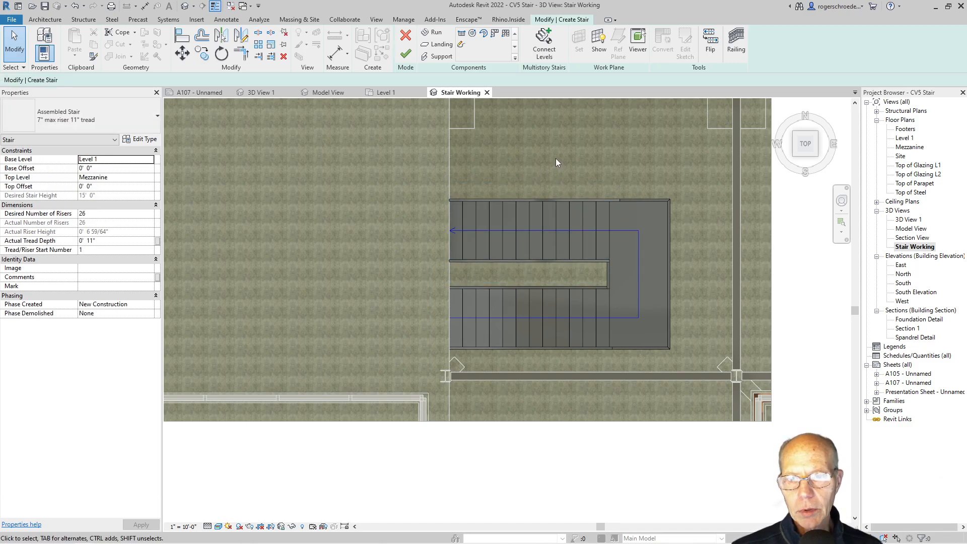
{"action": "left_click", "coordinate": [816, 156]}
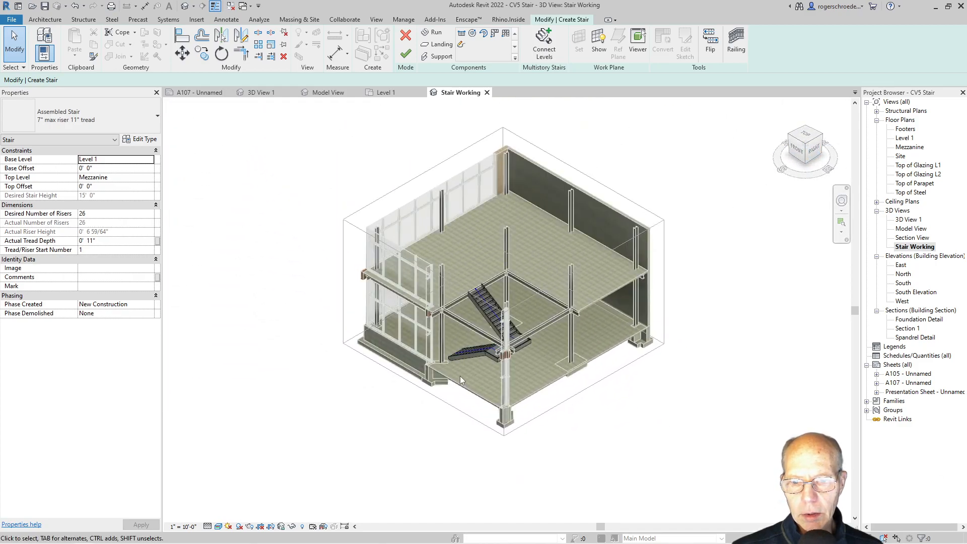
{"action": "scroll", "coordinate": [470, 370], "scroll_direction": "up", "scroll_amount": 3}
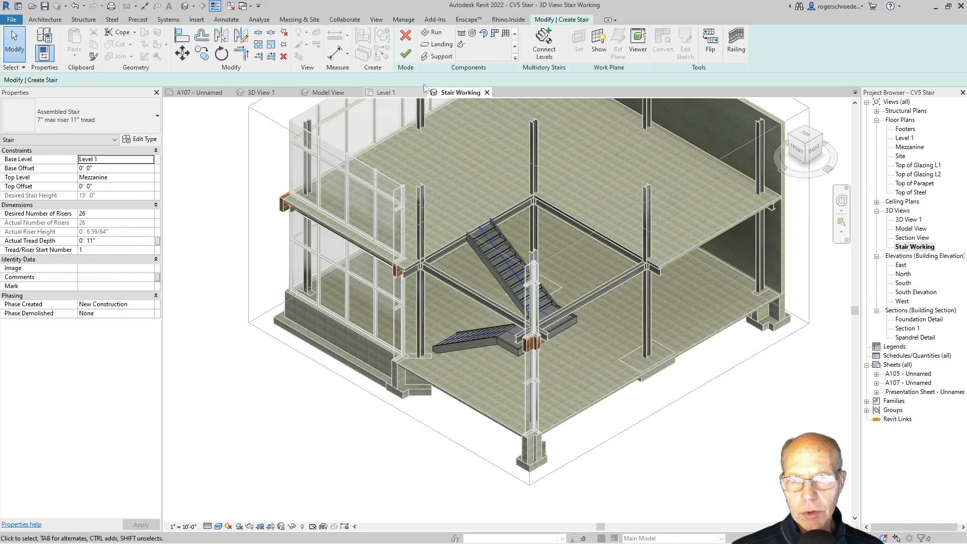
{"action": "left_click", "coordinate": [406, 54]}
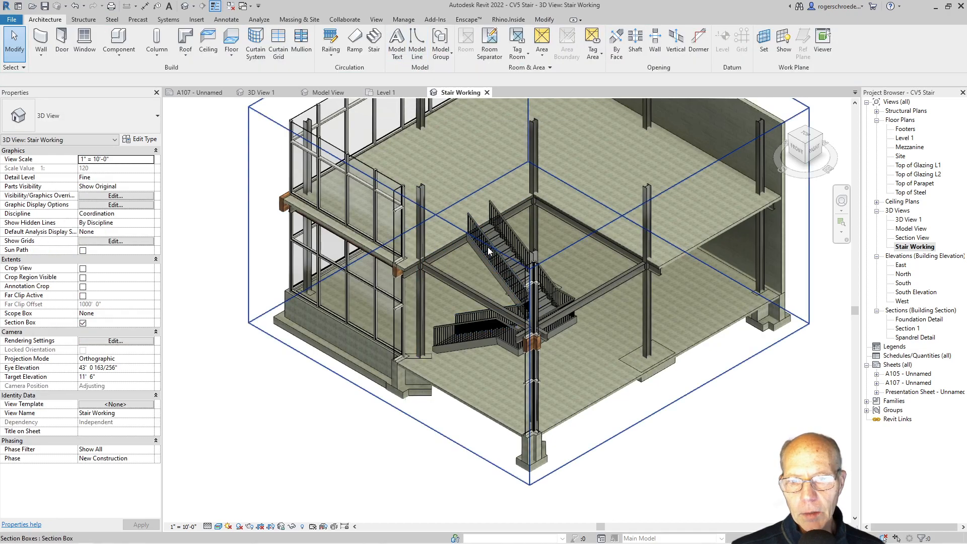
Try the Glass Panel - Bottom Fill type on the stair's inner railing, and set its type to Guardrail - Pipe.
{"action": "left_click", "coordinate": [470, 222]}
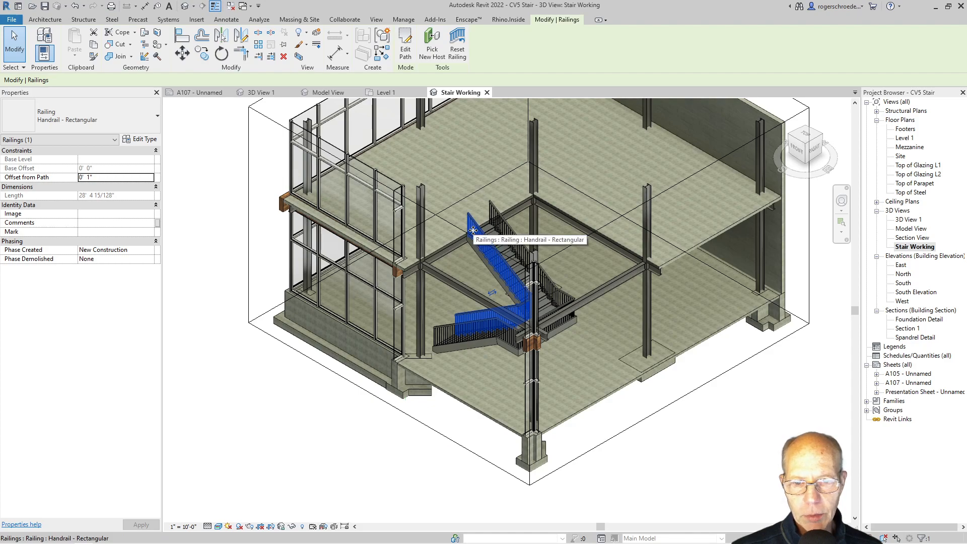
{"action": "left_click", "coordinate": [115, 123]}
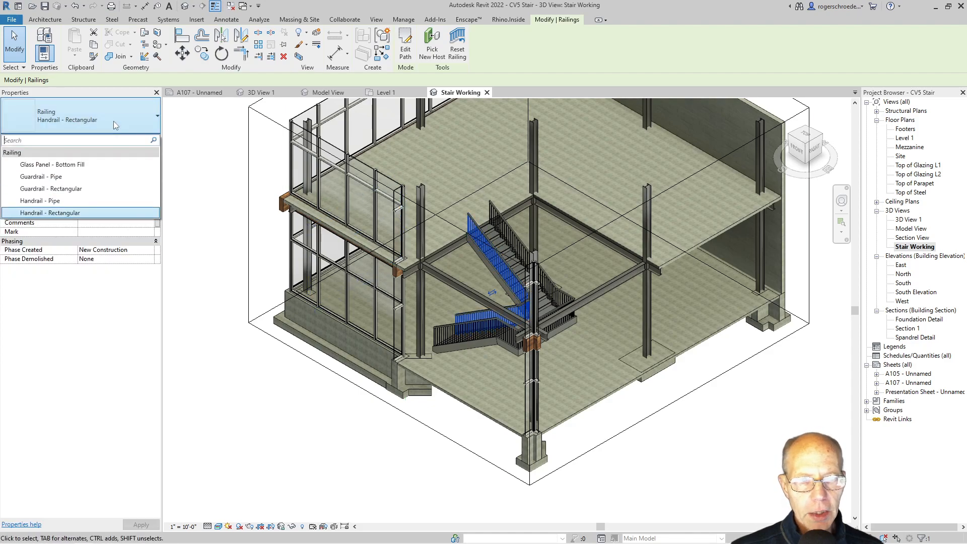
{"action": "left_click", "coordinate": [54, 166]}
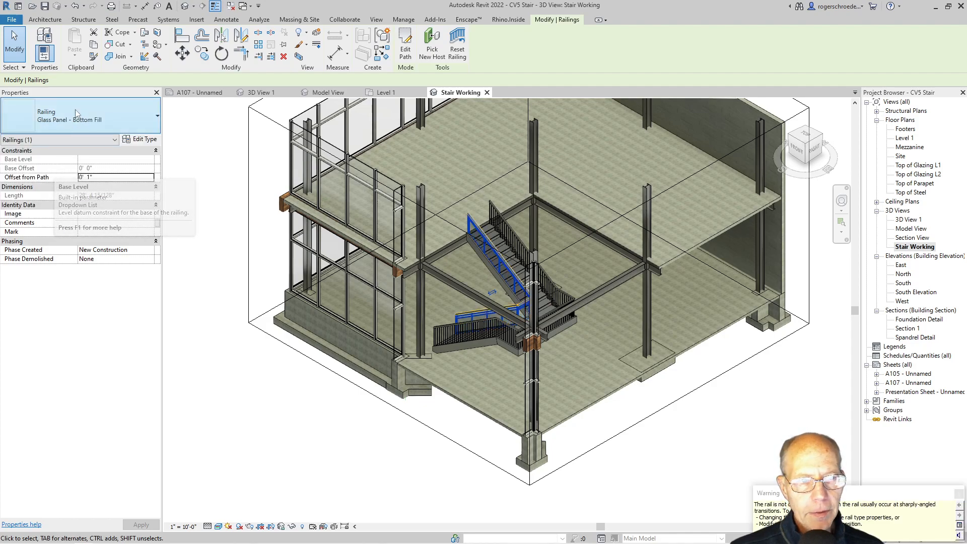
{"action": "left_click", "coordinate": [74, 114]}
{"action": "left_click", "coordinate": [76, 178]}
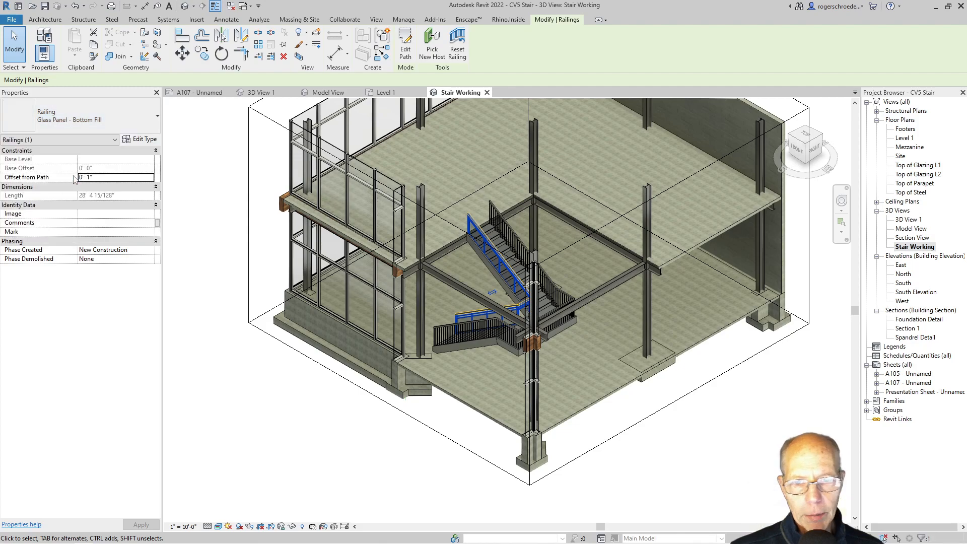
Change the stair's outer railing type to Guardrail - Pipe and inspect both railings at the upper run.
{"action": "left_click", "coordinate": [434, 337]}
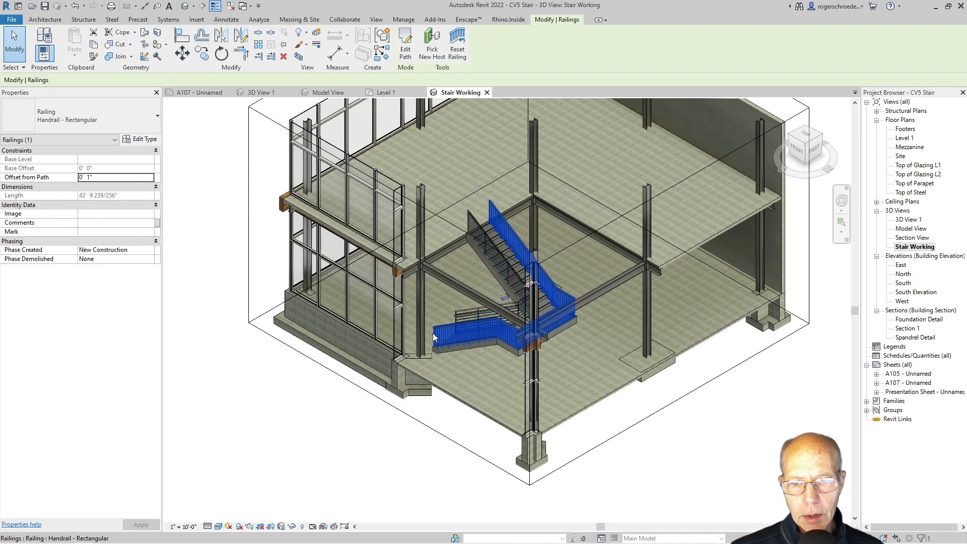
{"action": "left_click", "coordinate": [106, 117]}
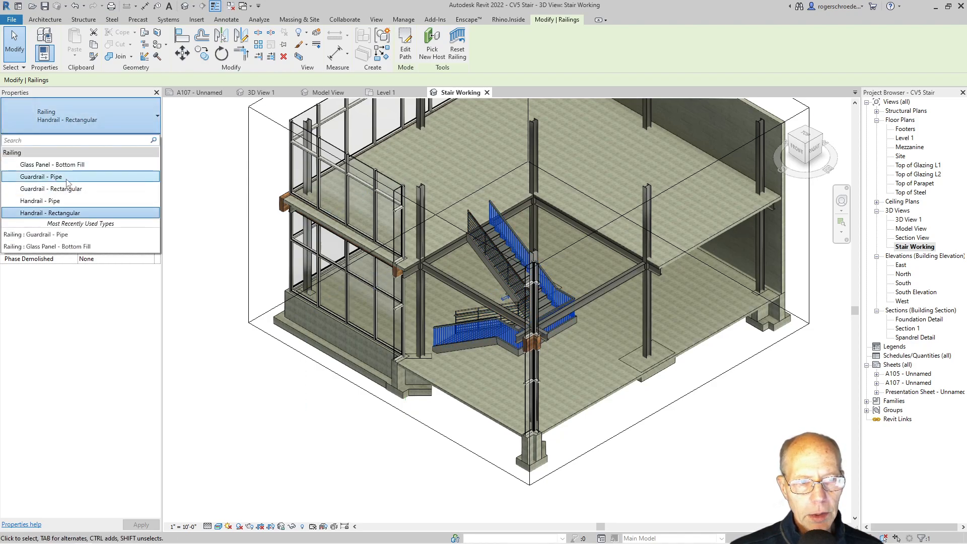
{"action": "left_click", "coordinate": [66, 179]}
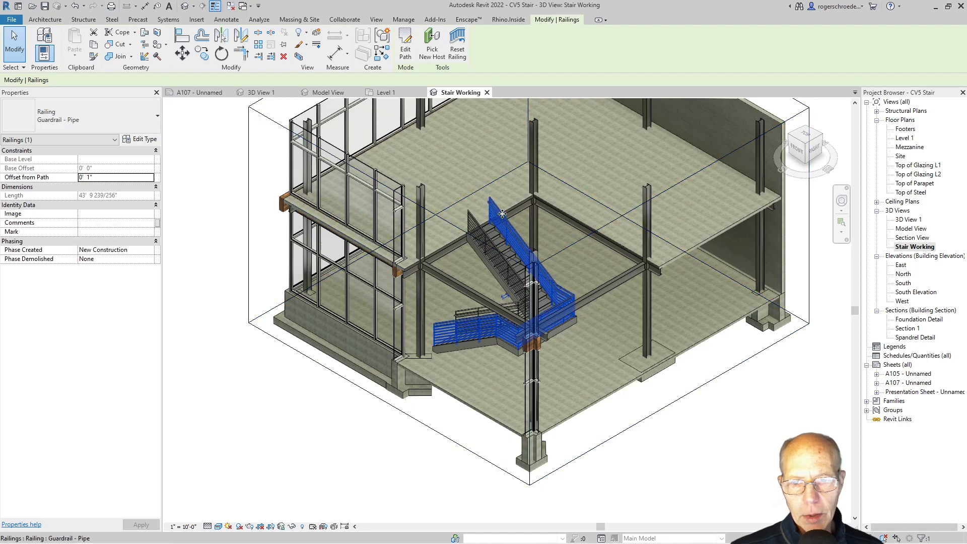
{"action": "scroll", "coordinate": [509, 207], "scroll_direction": "up", "scroll_amount": 3}
{"action": "scroll", "coordinate": [509, 207], "scroll_direction": "up", "scroll_amount": 4}
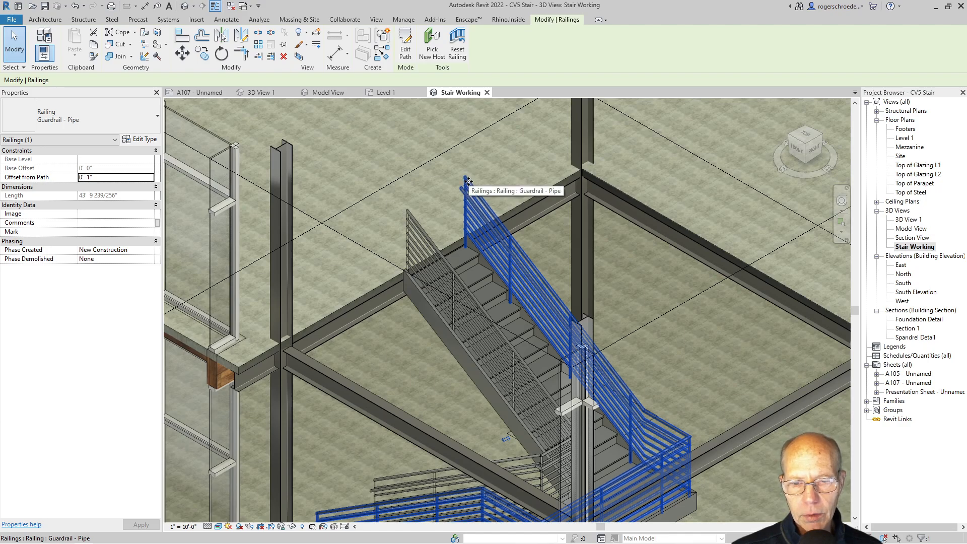
{"action": "scroll", "coordinate": [428, 290], "scroll_direction": "down", "scroll_amount": 2}
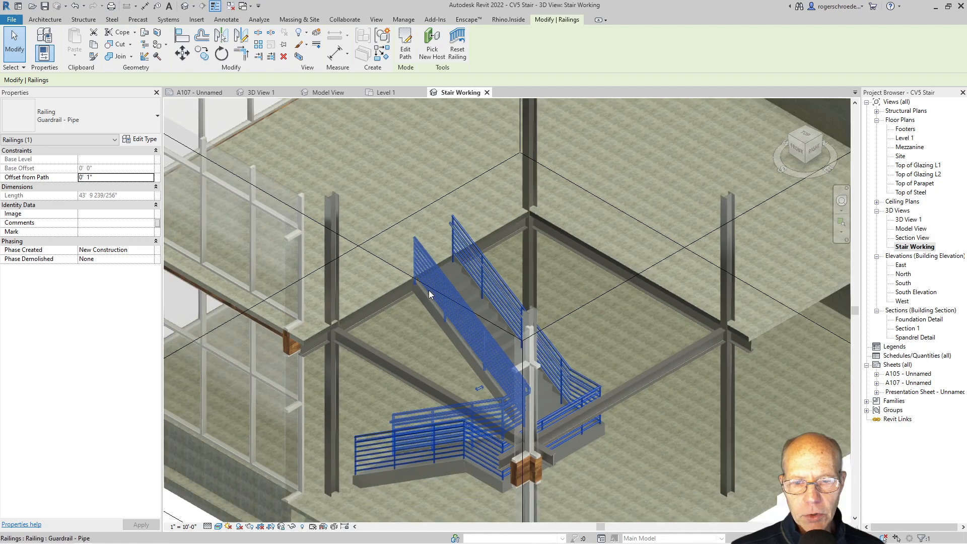
{"action": "scroll", "coordinate": [428, 290], "scroll_direction": "down", "scroll_amount": 3}
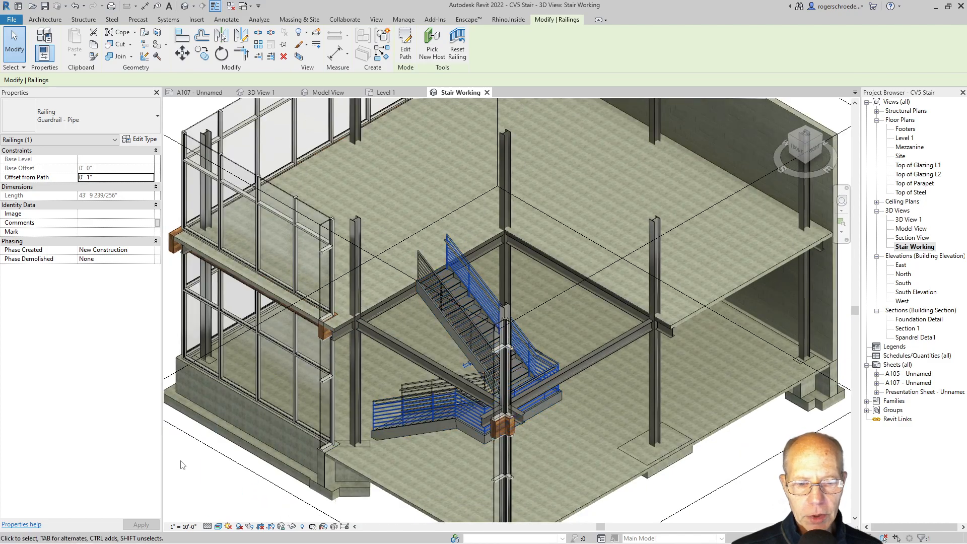